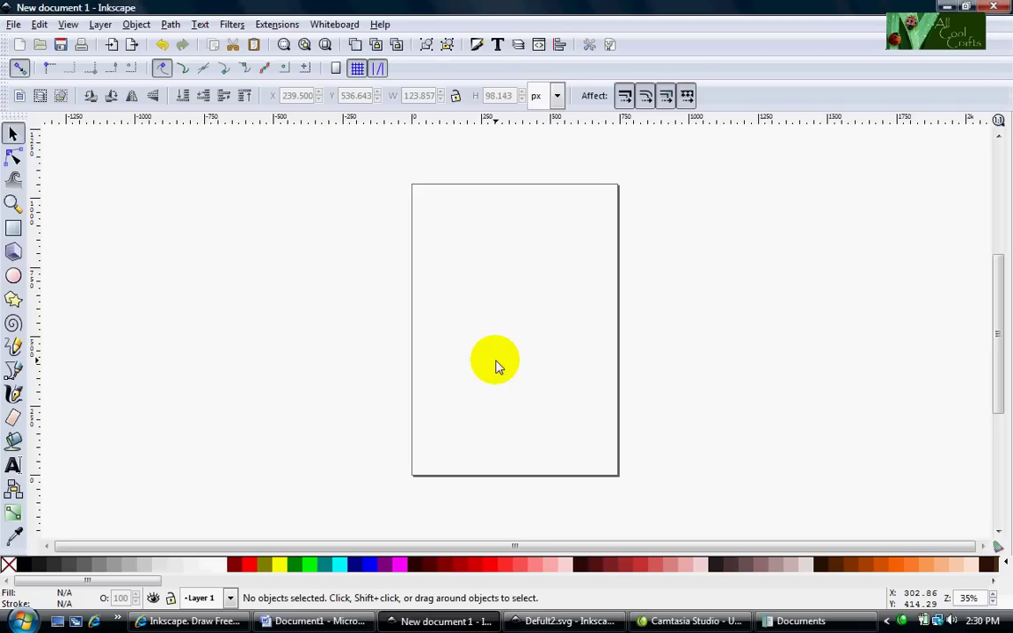
- Switch from the blank Inkscape document to the inkscape.org homepage in Internet Explorer
{"action": "left_click", "coordinate": [203, 620]}
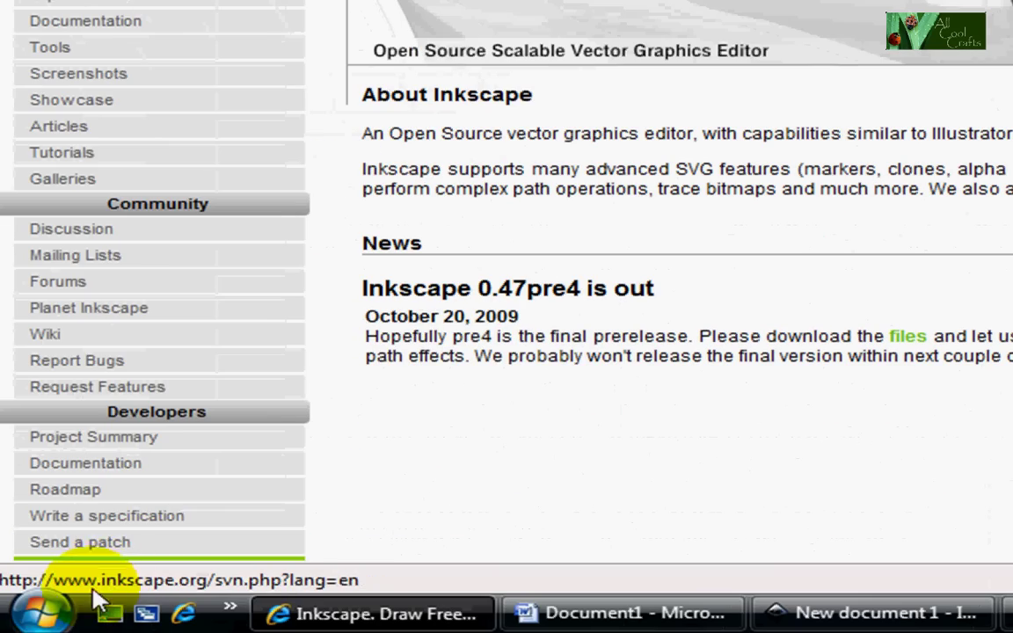
- Read down the inkscape.org news, then bring up the Windows Start menu program list
{"action": "left_click", "coordinate": [35, 616]}
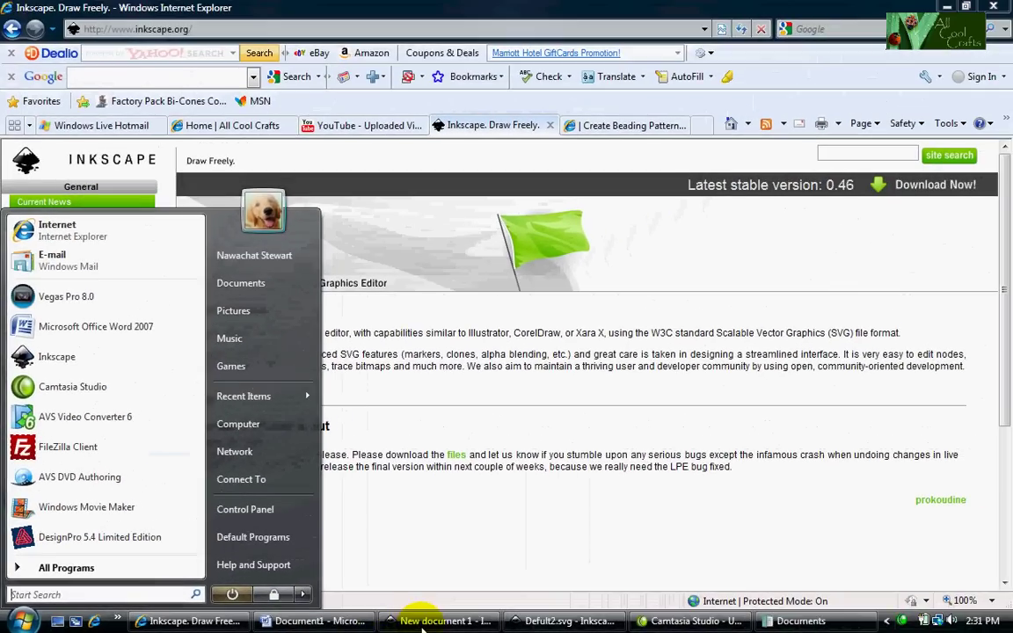
- Return to Inkscape from the Start menu and bring the gridded Defult2.svg document forward
{"action": "left_click", "coordinate": [423, 623]}
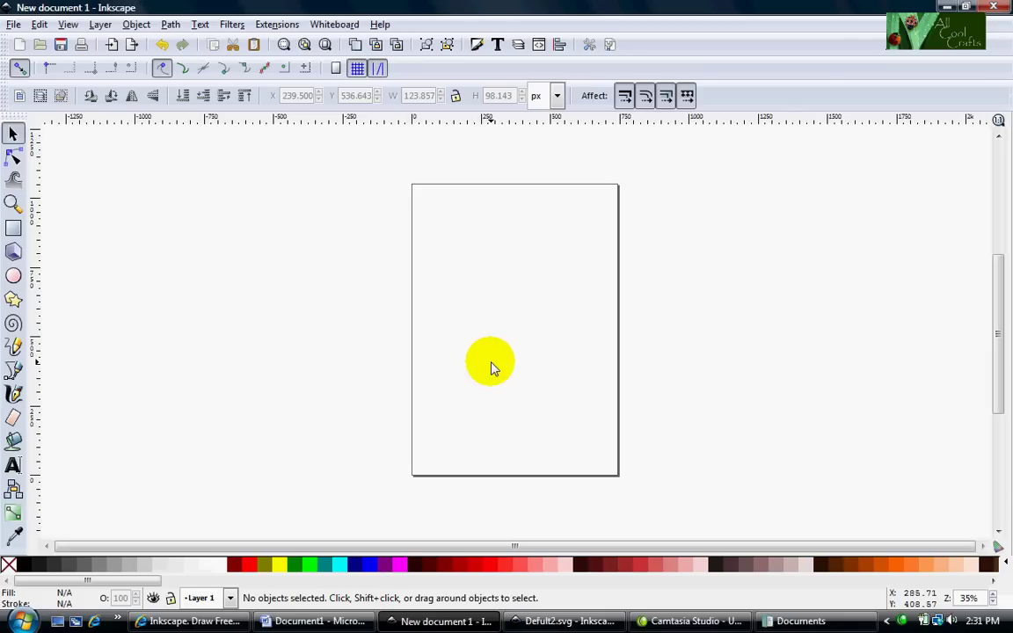
{"action": "left_click", "coordinate": [559, 622]}
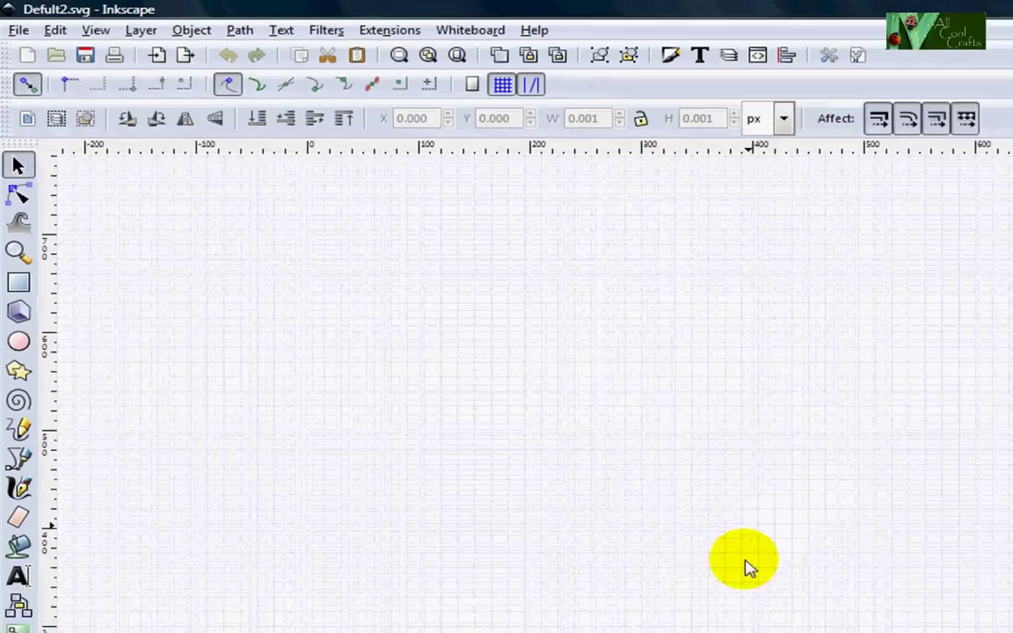
- Bring the blank, grid-free New document 1 back to the front
{"action": "left_click", "coordinate": [444, 621]}
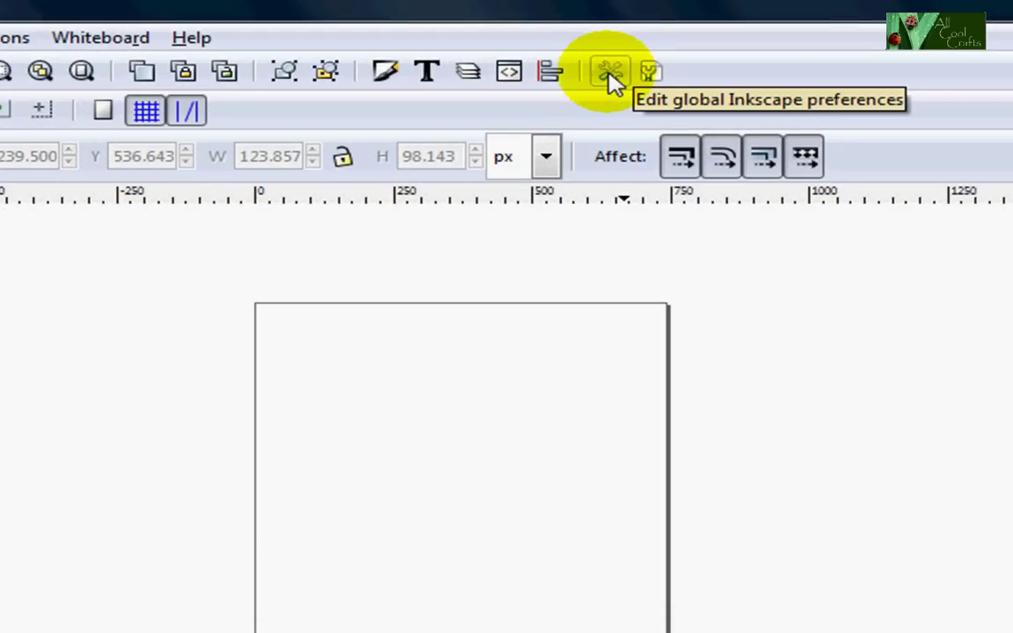
- Open Inkscape Preferences, reposition and enlarge the dialog, and show the Windows page
{"action": "left_click", "coordinate": [611, 75]}
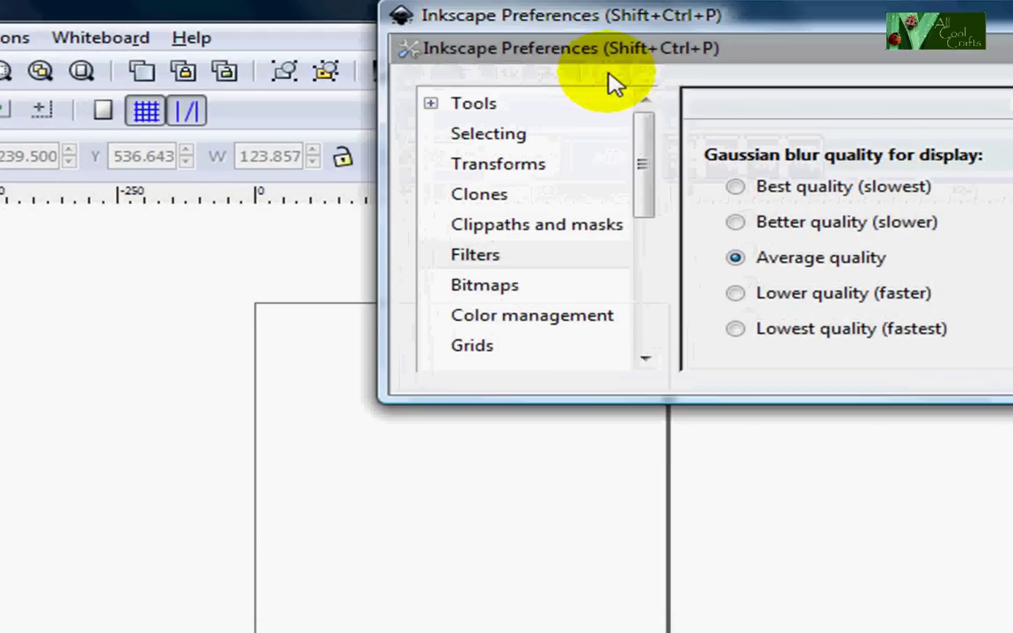
{"action": "mouse_move", "coordinate": [735, 11]}
{"action": "left_mouse_down"}
{"action": "mouse_move", "coordinate": [514, 148]}
{"action": "mouse_move", "coordinate": [371, 220]}
{"action": "left_mouse_up"}
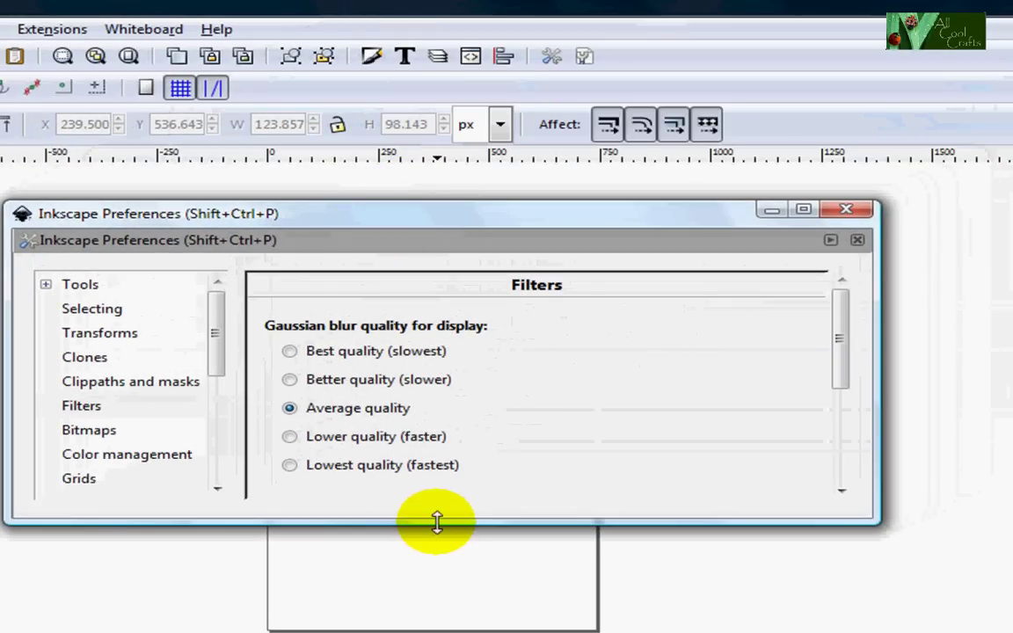
{"action": "mouse_move", "coordinate": [437, 523]}
{"action": "left_mouse_down"}
{"action": "mouse_move", "coordinate": [438, 626]}
{"action": "mouse_move", "coordinate": [501, 475]}
{"action": "left_mouse_up"}
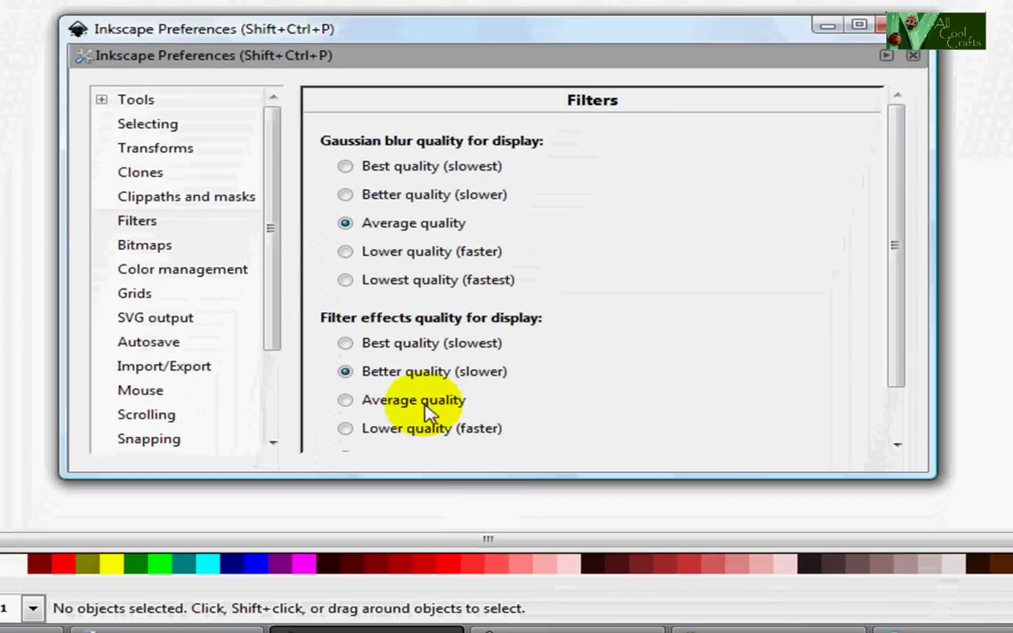
{"action": "left_click", "coordinate": [274, 229]}
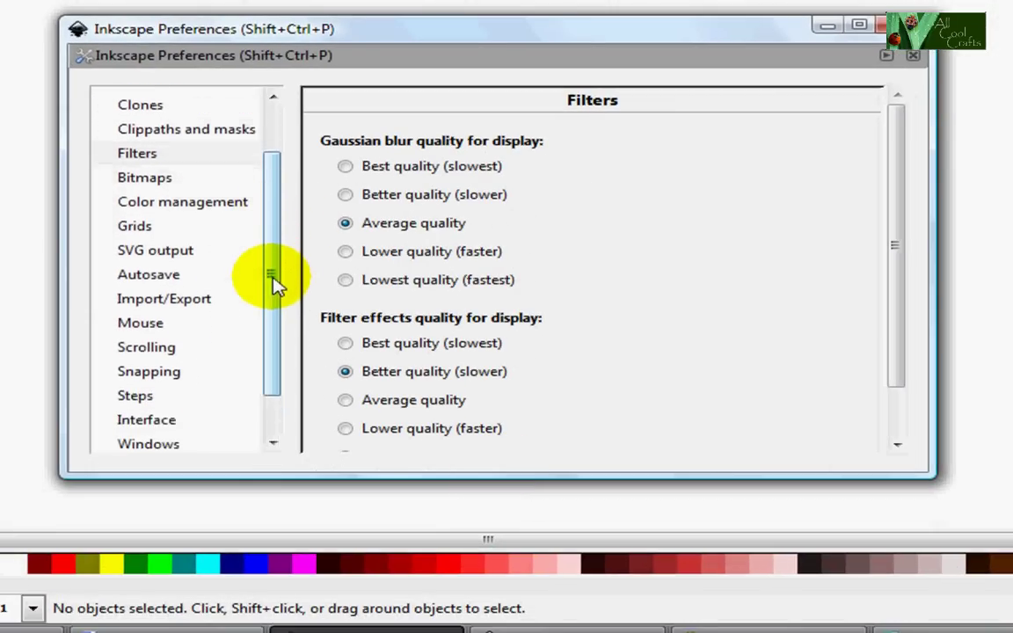
{"action": "left_click_drag", "start_coordinate": [273, 230], "coordinate": [276, 324]}
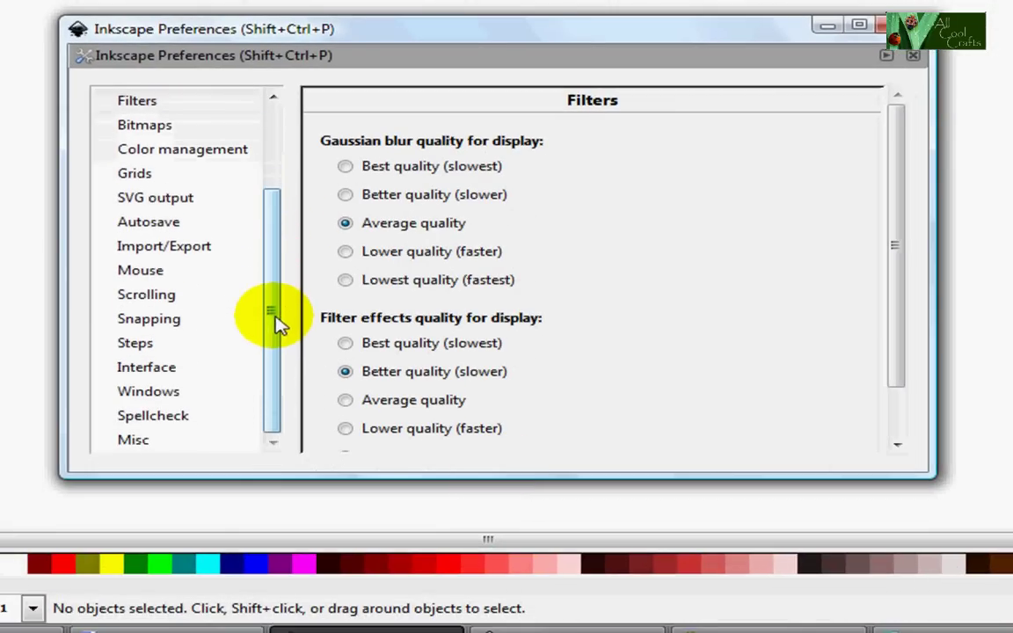
{"action": "left_click", "coordinate": [161, 397]}
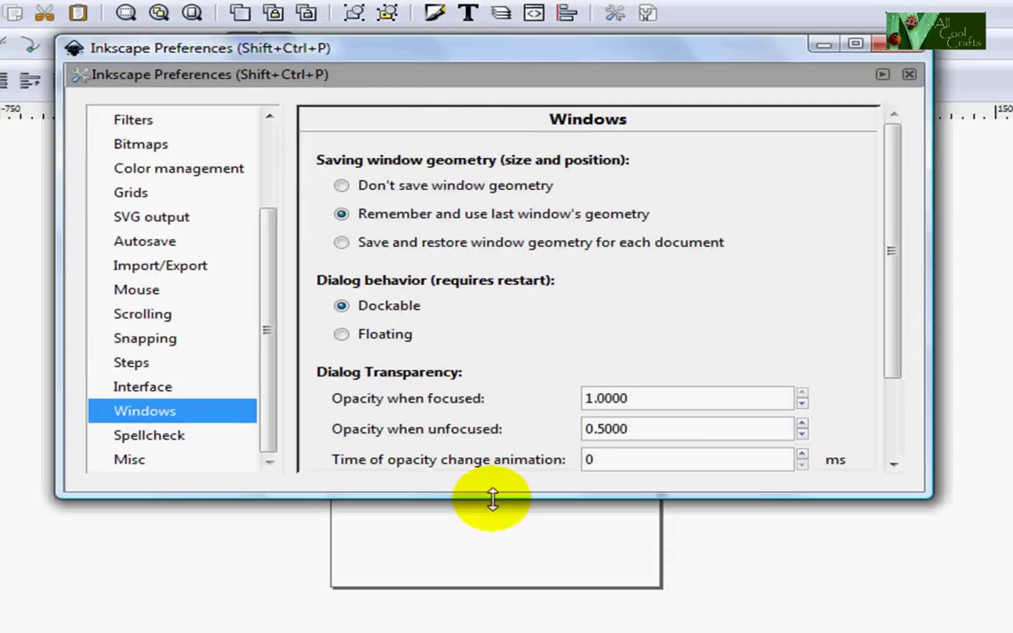
{"action": "left_click_drag", "start_coordinate": [492, 498], "coordinate": [492, 622]}
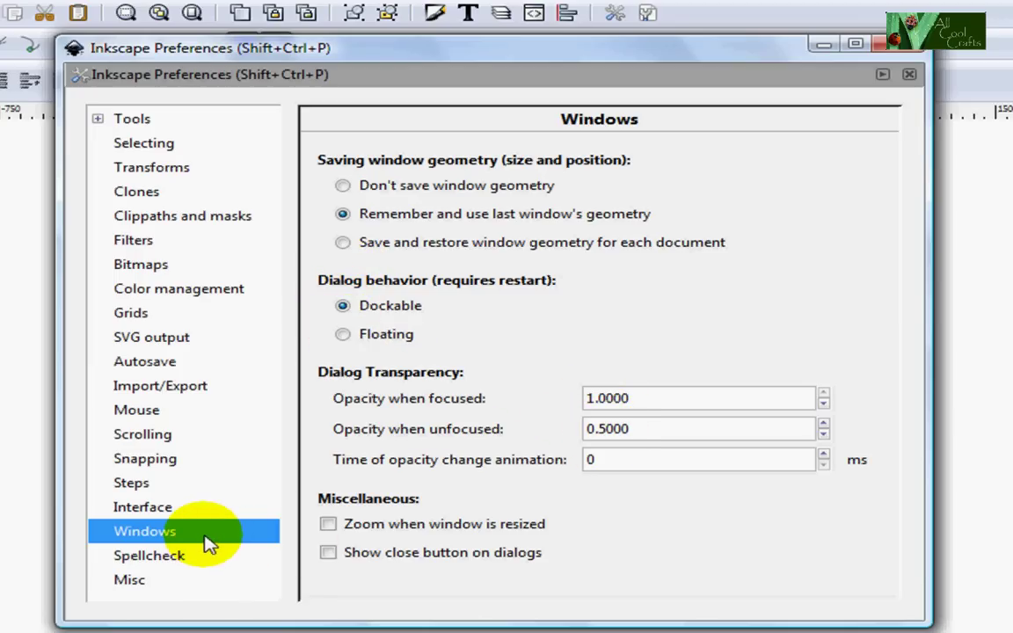
- On the Grids preferences page, use blue grid lines with a major line every 4
{"action": "left_click", "coordinate": [141, 318]}
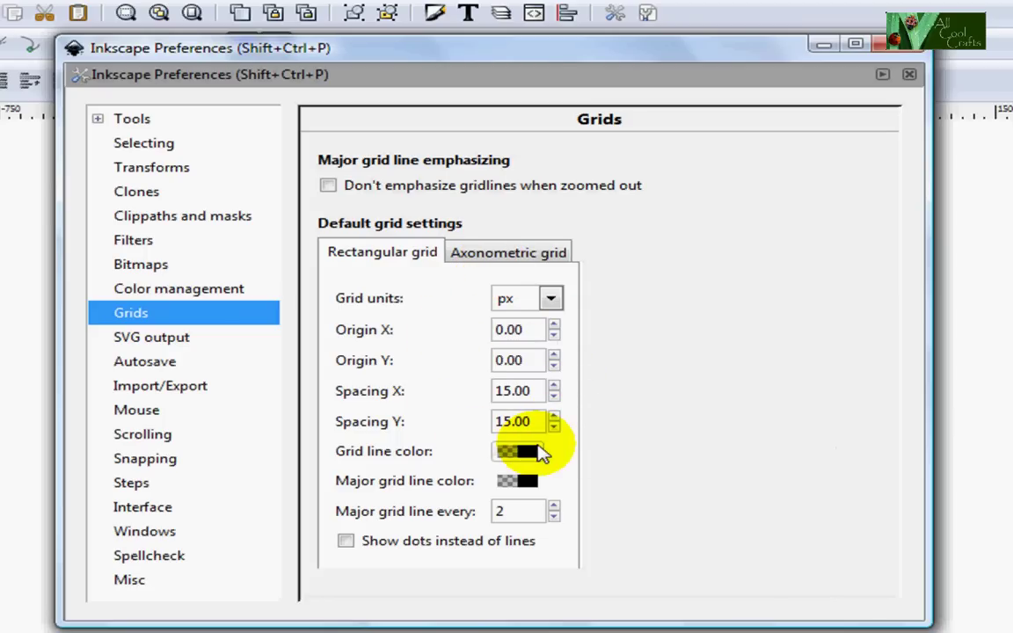
{"action": "double_click", "coordinate": [523, 510]}
{"action": "type", "text": "4"}
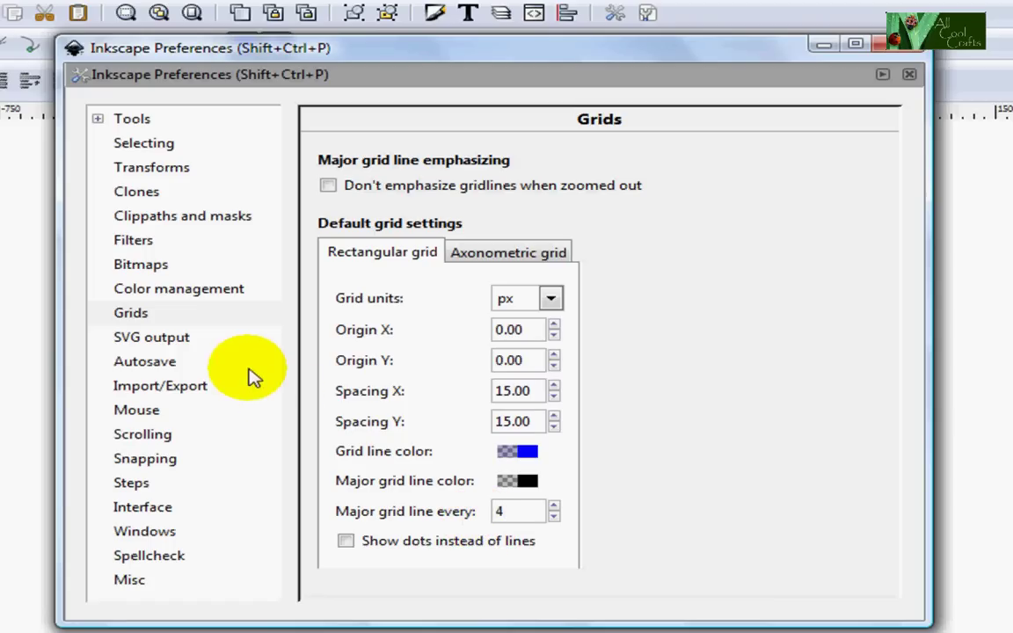
- Review the Ellipse style options under Tools > Shapes, then close Preferences
{"action": "left_click", "coordinate": [98, 119]}
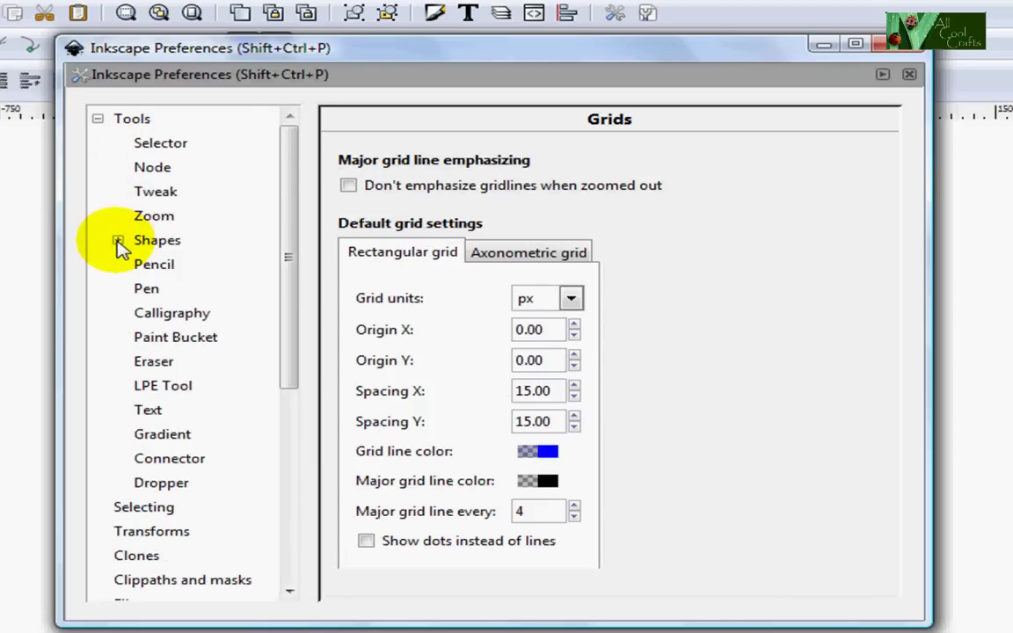
{"action": "left_click", "coordinate": [118, 240]}
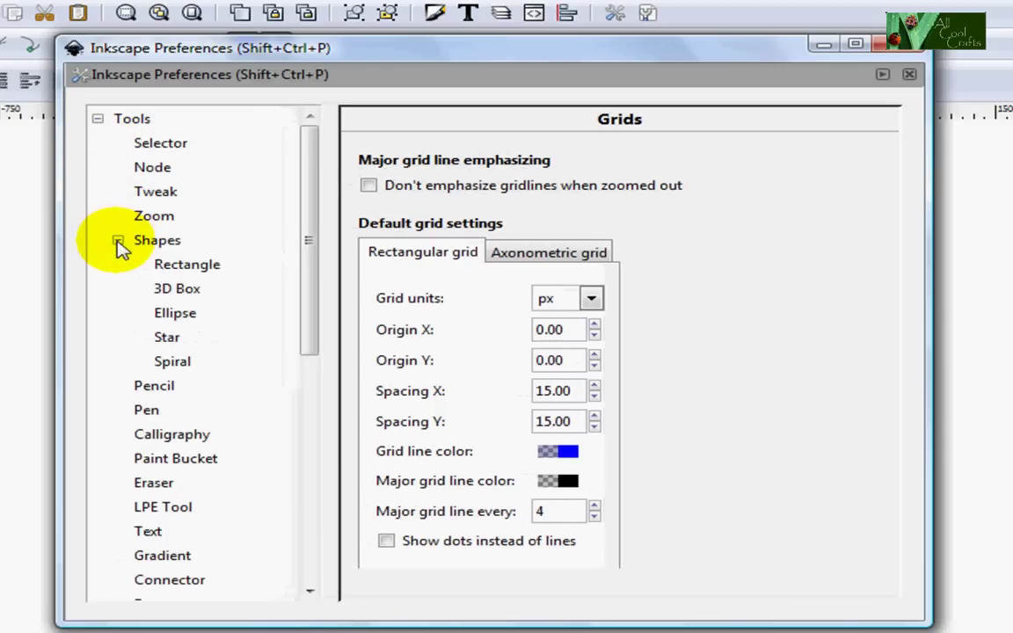
{"action": "left_click", "coordinate": [185, 321]}
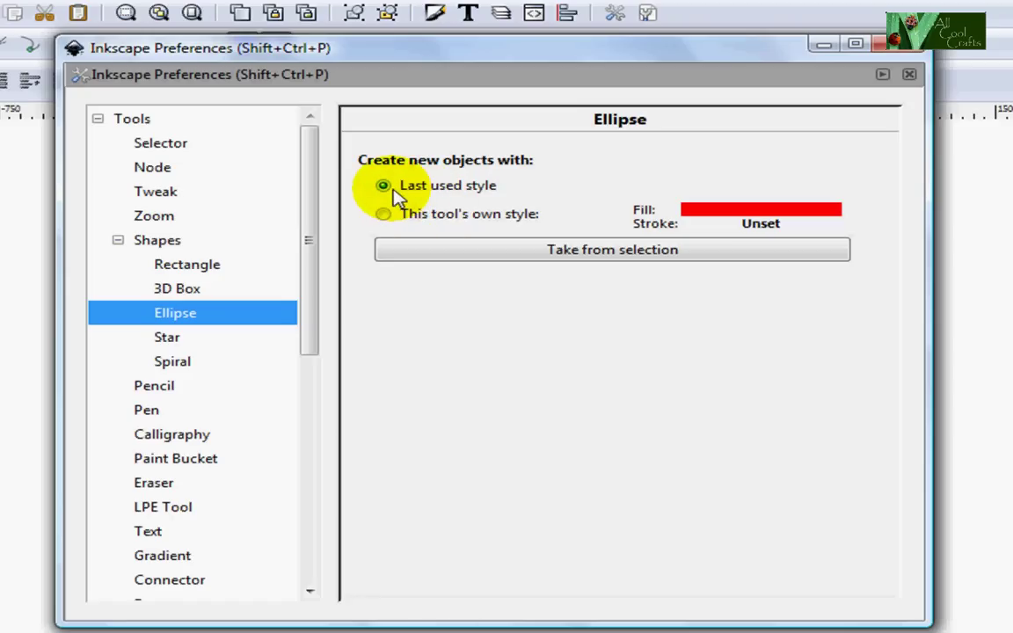
{"action": "left_click", "coordinate": [890, 46]}
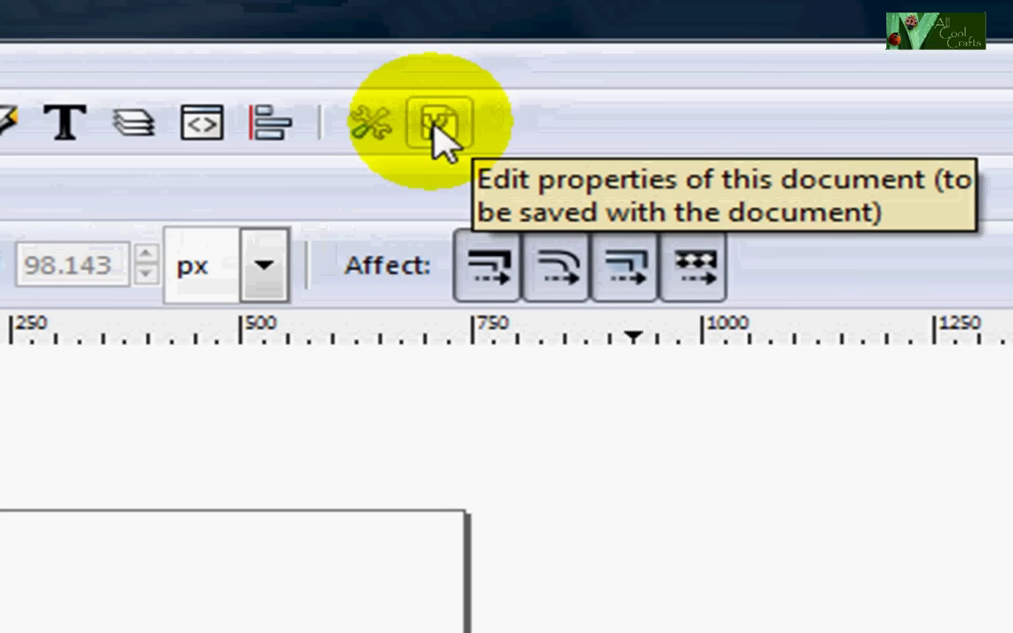
- In Document Properties, turn off the page border and border shadow, then view the empty Grids tab
{"action": "left_click", "coordinate": [440, 123]}
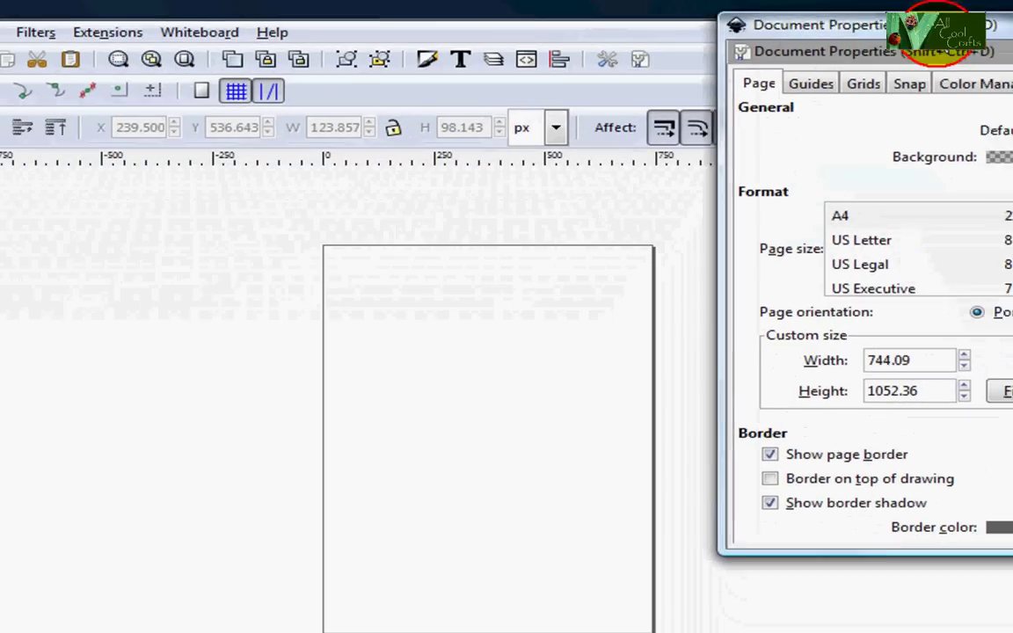
{"action": "left_click_drag", "start_coordinate": [993, 24], "coordinate": [502, 134]}
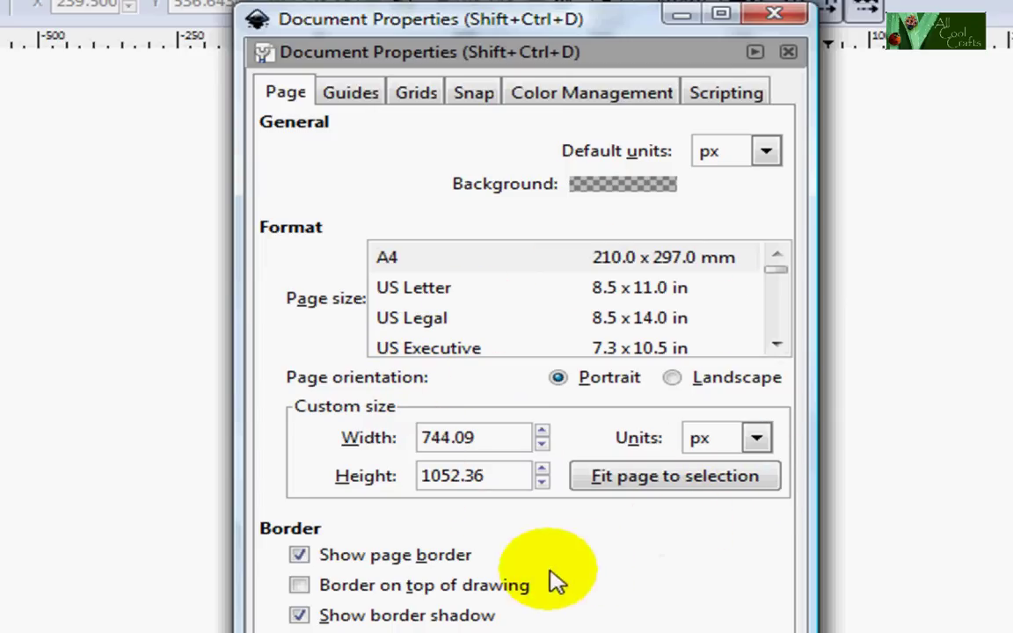
{"action": "left_click", "coordinate": [300, 554]}
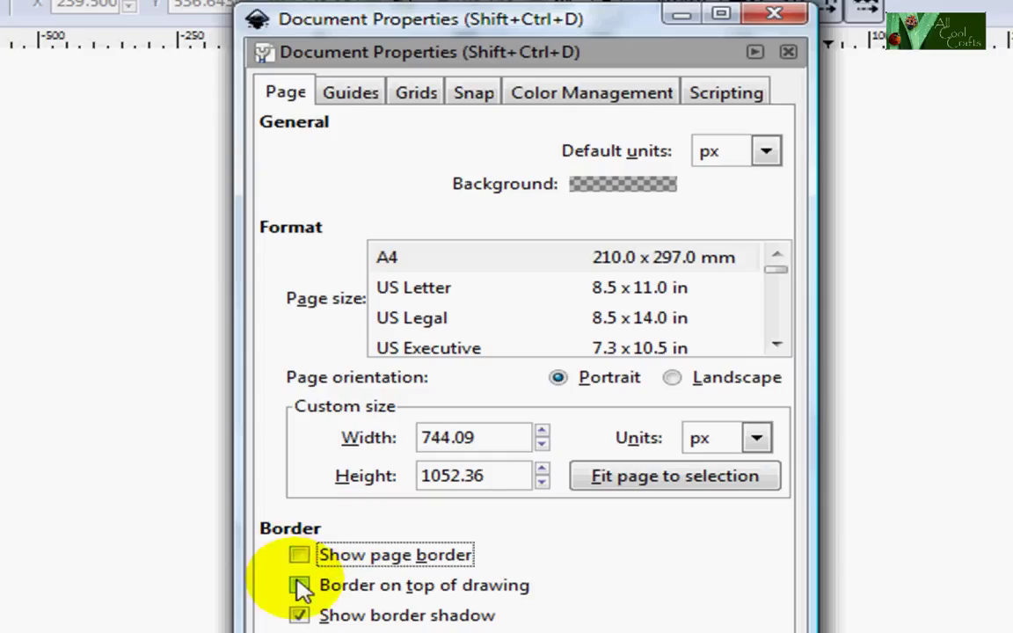
{"action": "left_click", "coordinate": [300, 615]}
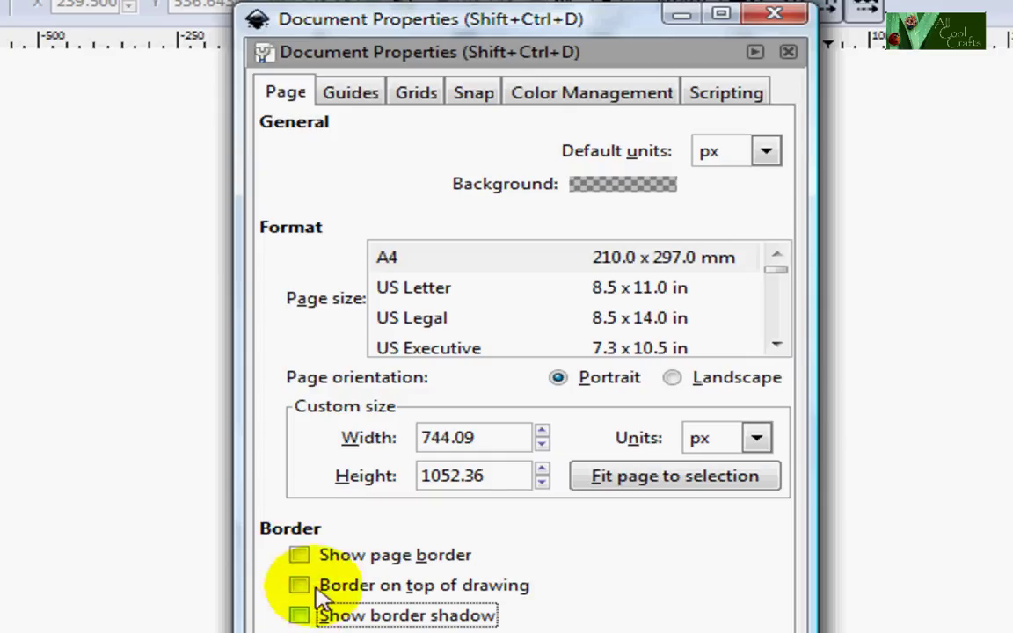
{"action": "left_click", "coordinate": [300, 616]}
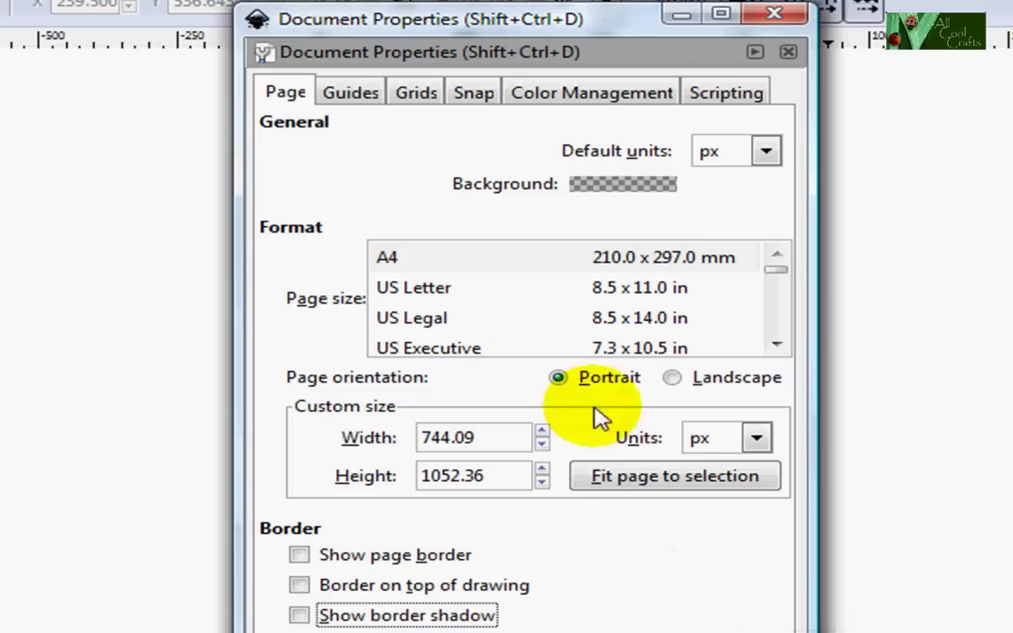
{"action": "left_click", "coordinate": [415, 95]}
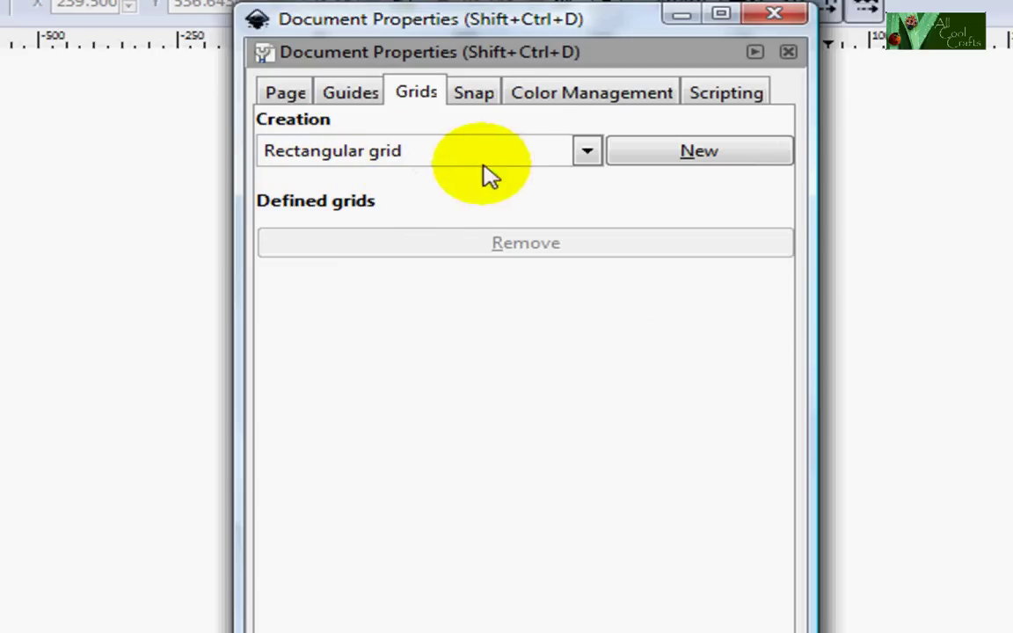
- Add a 15 px rectangular grid with major lines every 100, then view the Snap tab
{"action": "left_click", "coordinate": [681, 157]}
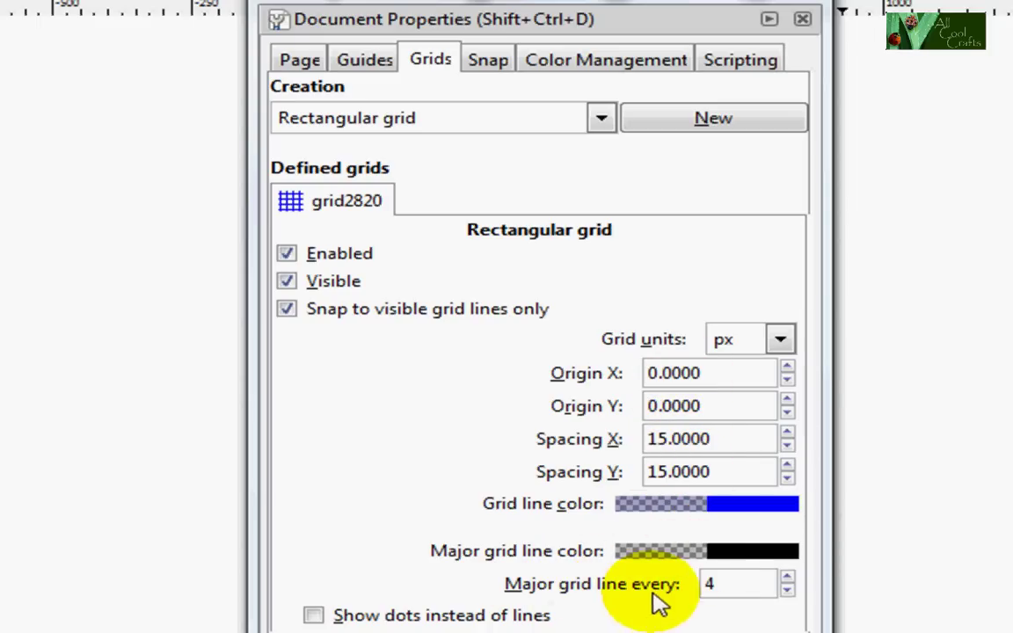
{"action": "left_click_drag", "start_coordinate": [720, 583], "coordinate": [677, 583]}
{"action": "type", "text": "100"}
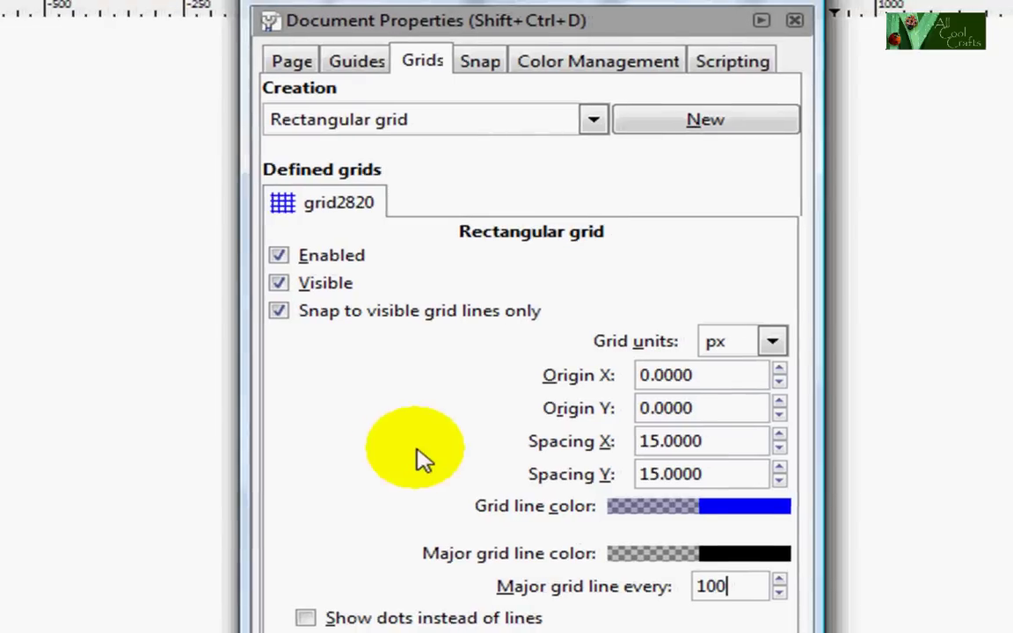
{"action": "left_click", "coordinate": [466, 72]}
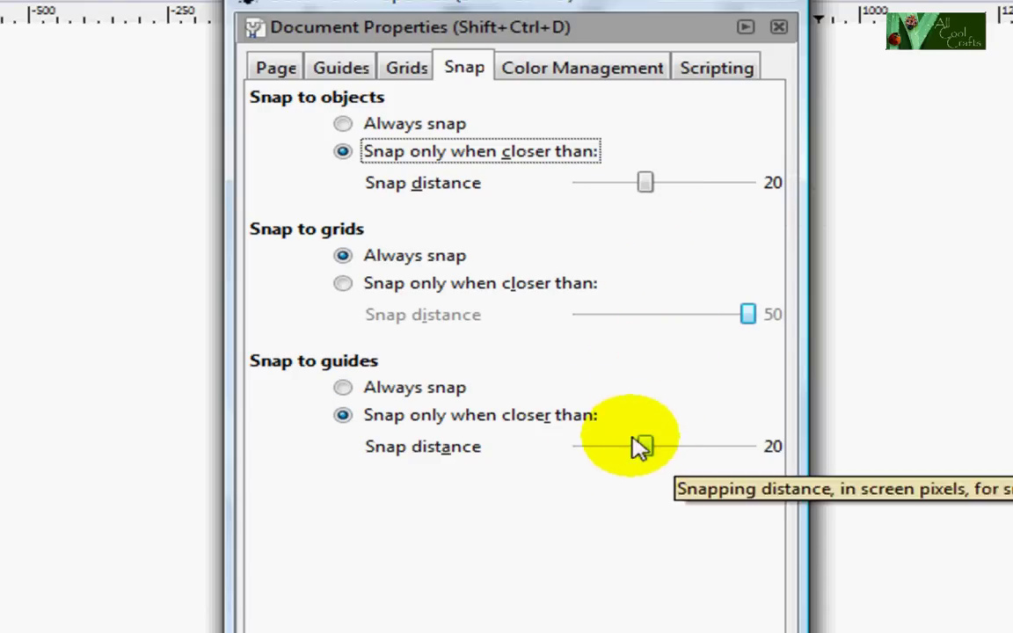
- Set grid snapping to 'Snap only when closer than' 15, then close Document Properties
{"action": "left_click", "coordinate": [342, 284]}
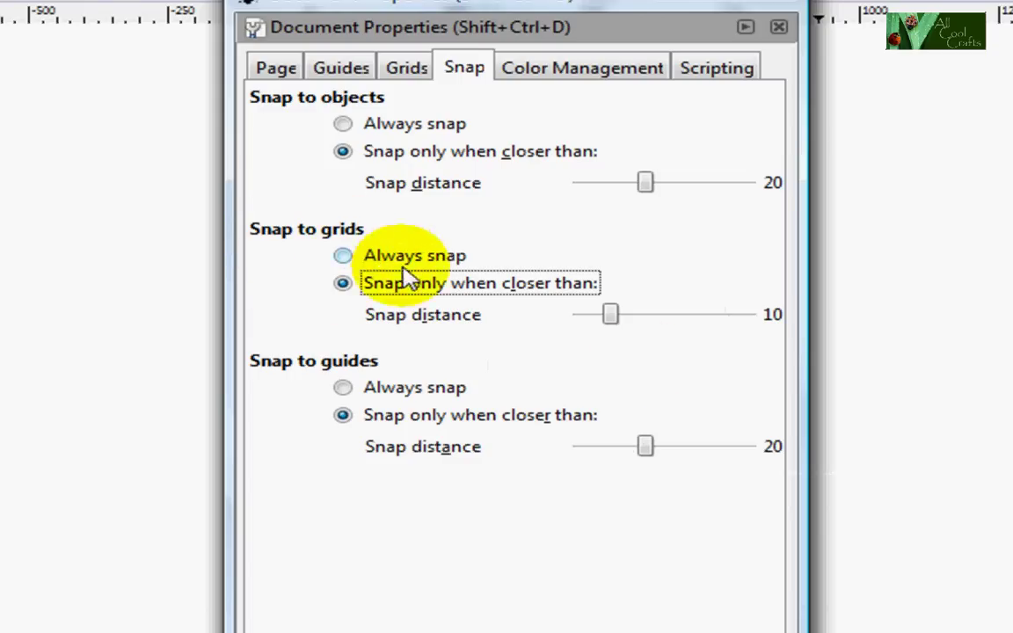
{"action": "left_click_drag", "start_coordinate": [612, 318], "coordinate": [629, 322]}
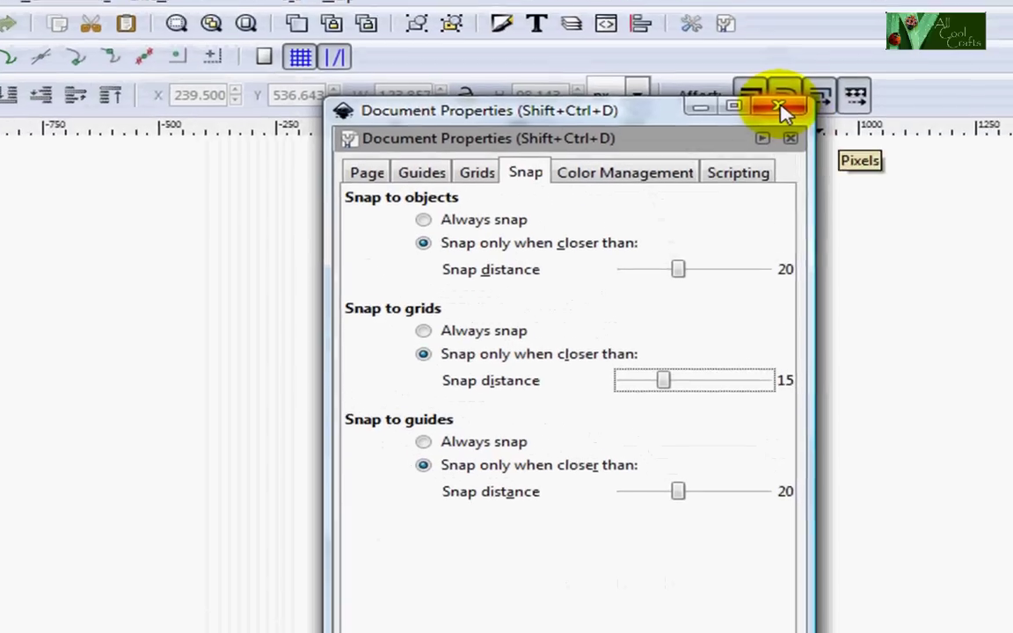
{"action": "left_click", "coordinate": [785, 143]}
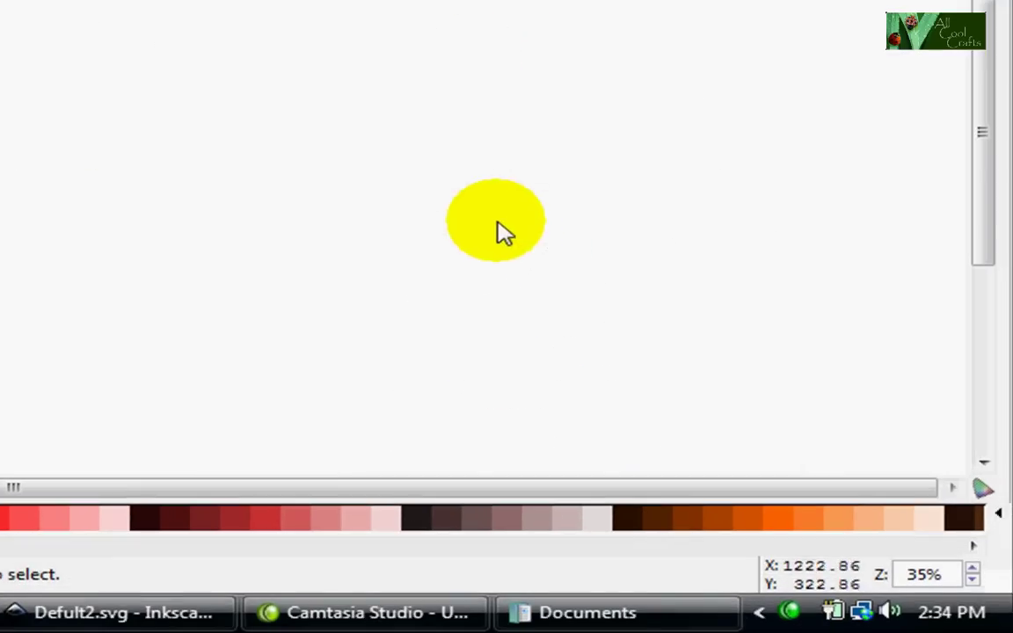
- Raise the canvas zoom percentage so the rectangular grid lines show clearly
{"action": "double_click", "coordinate": [918, 574]}
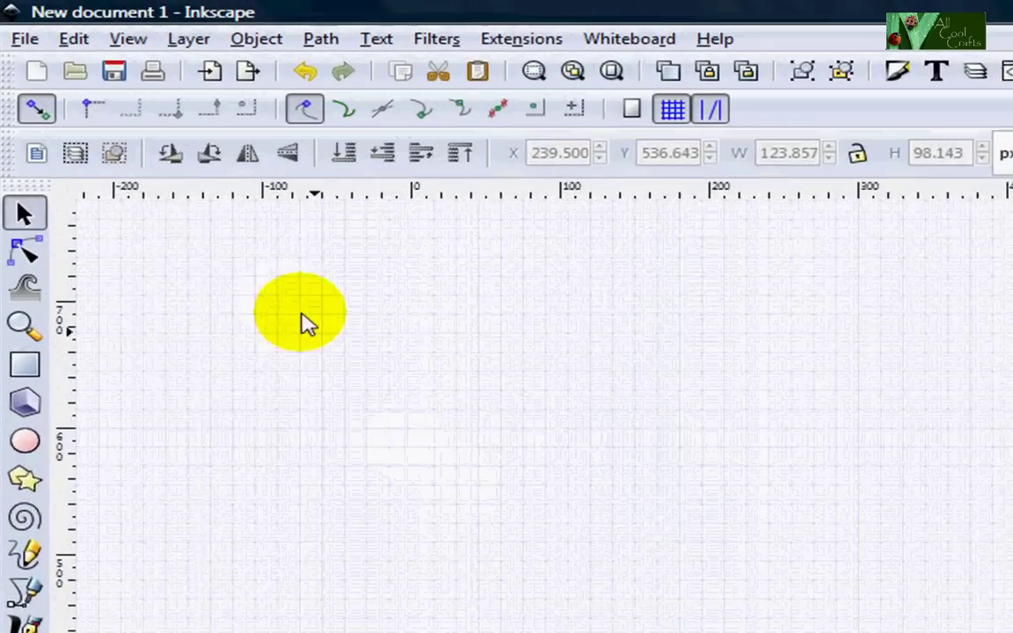
- Save the gridded document as 'defult.svg' in the Documents folder
{"action": "left_click", "coordinate": [32, 44]}
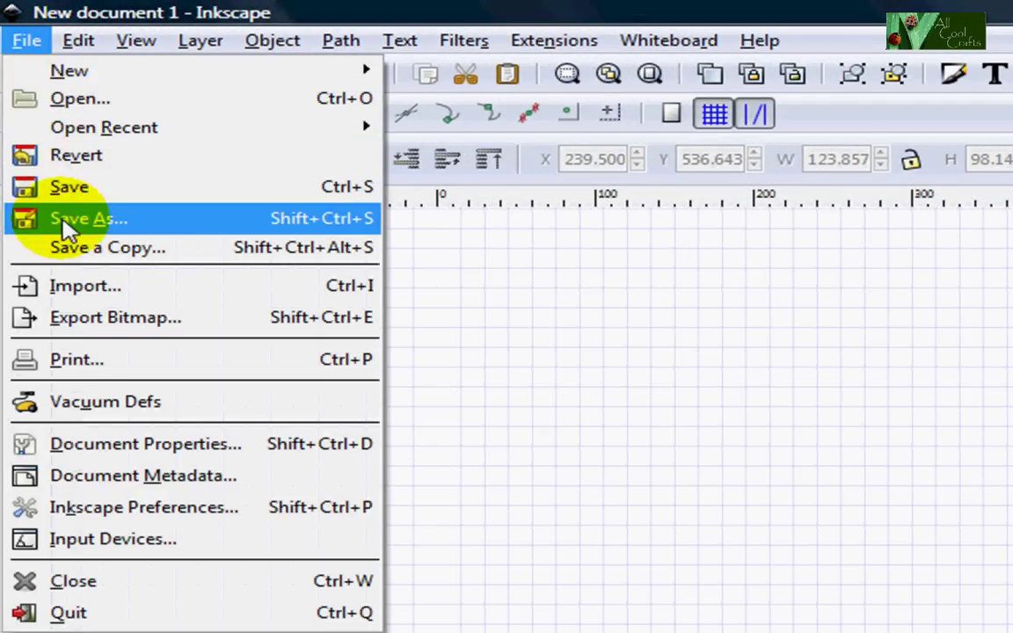
{"action": "left_click", "coordinate": [66, 222]}
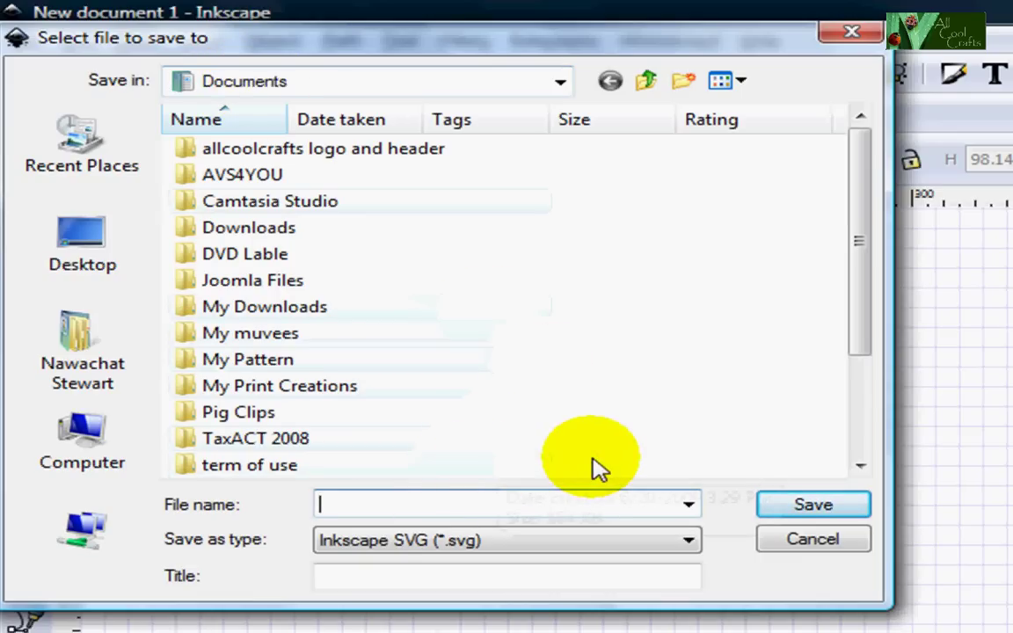
{"action": "type", "text": "de"}
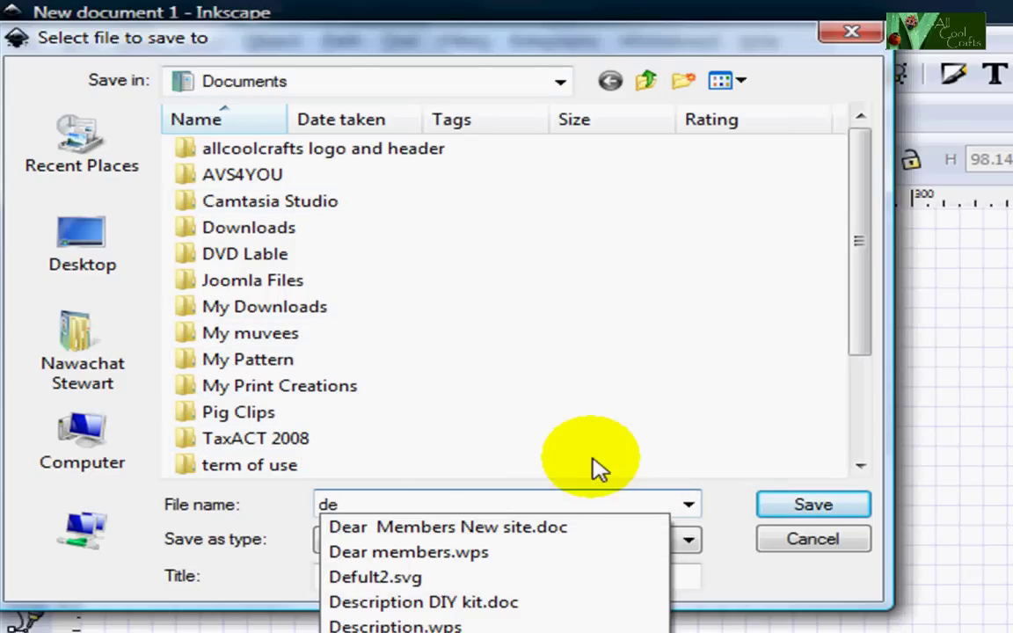
{"action": "type", "text": "fu"}
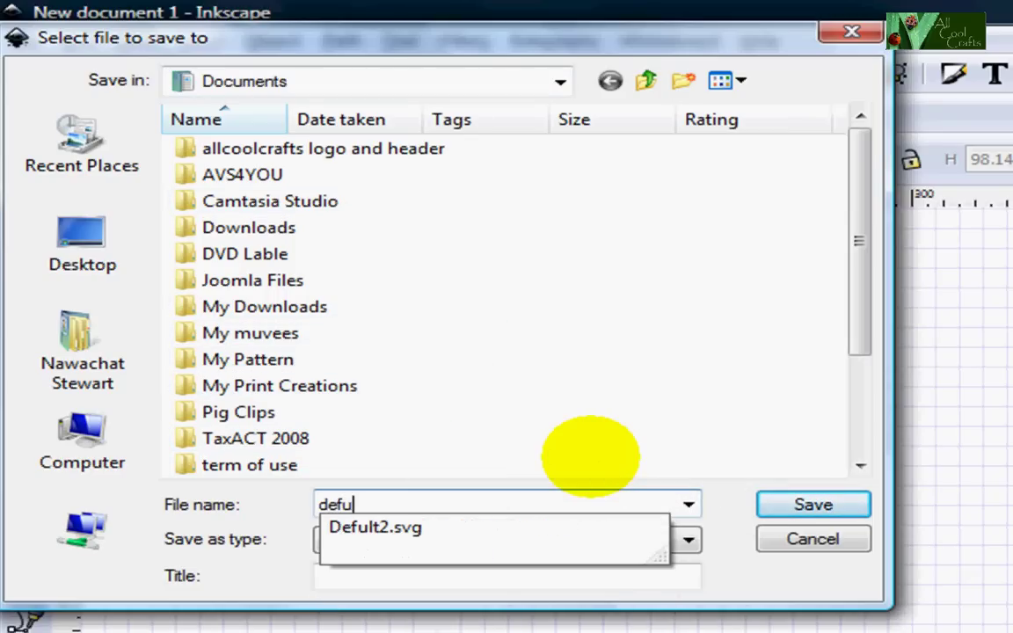
{"action": "type", "text": "lr"}
{"action": "key", "text": "BackSpace"}
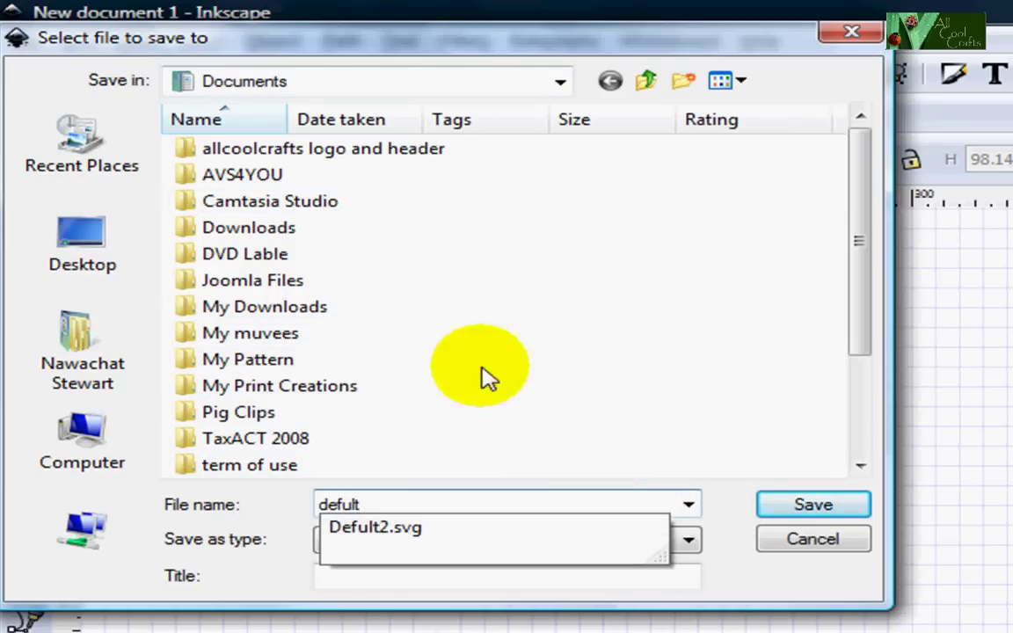
{"action": "left_click", "coordinate": [808, 517]}
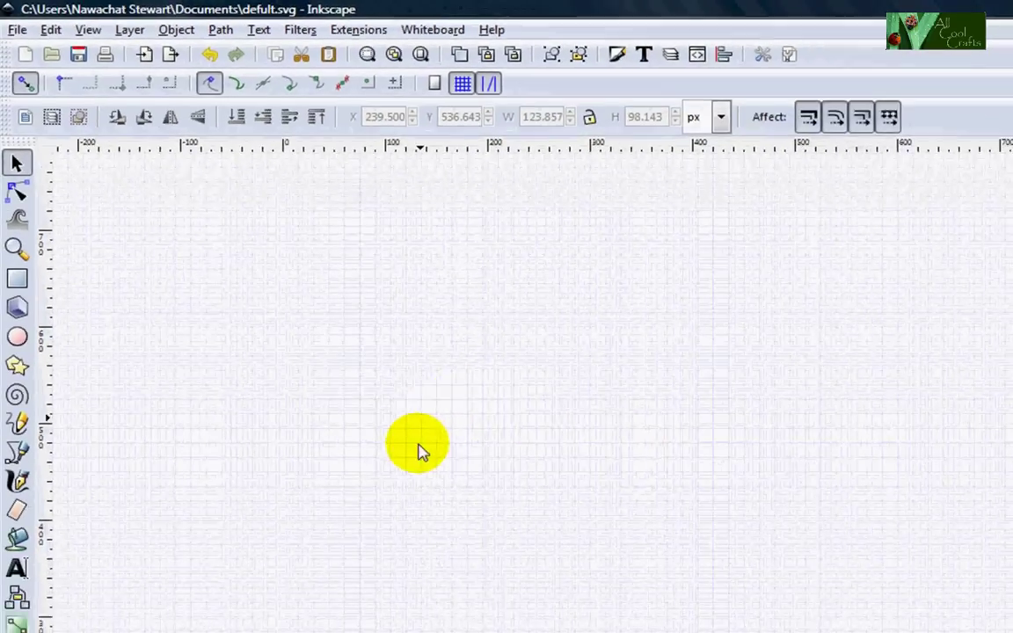
- Launch a second Inkscape window from the Start menu
{"action": "left_click", "coordinate": [21, 621]}
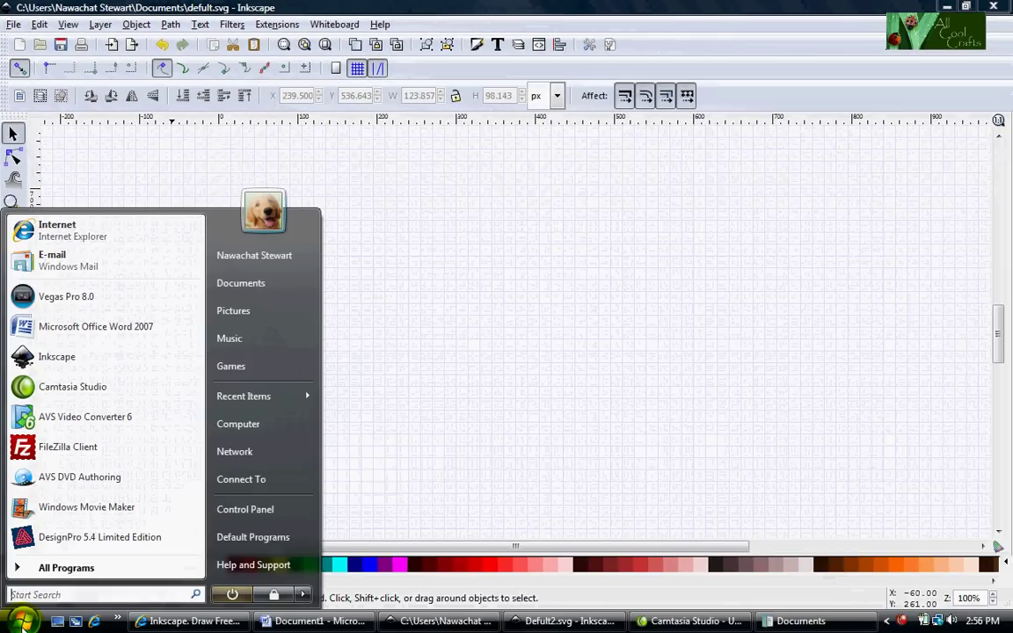
{"action": "left_click", "coordinate": [56, 359]}
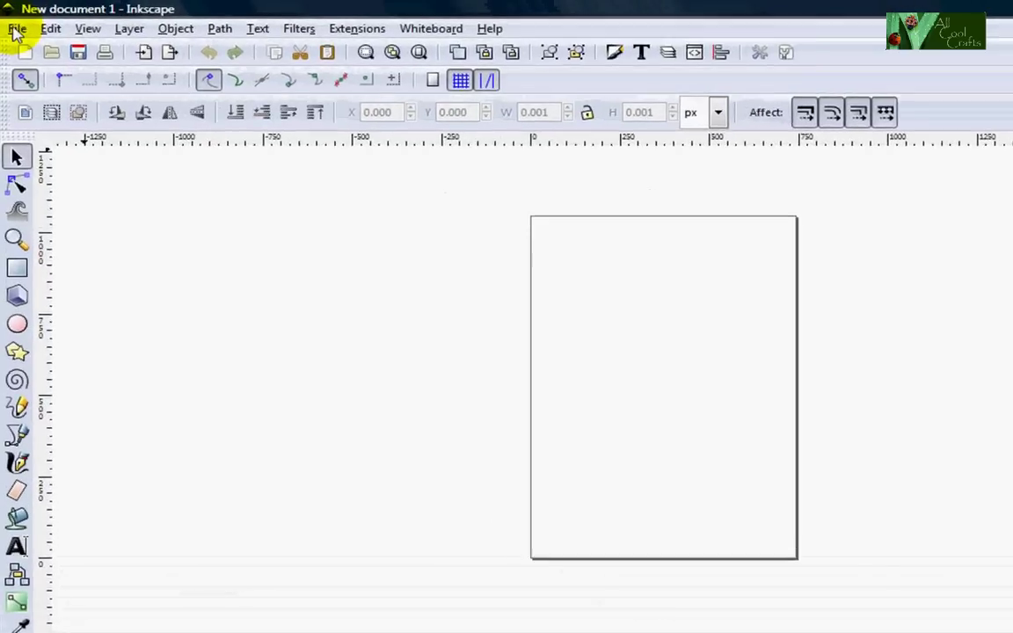
- Open 'defult.svg' from the Documents folder in the new window
{"action": "left_click", "coordinate": [16, 29]}
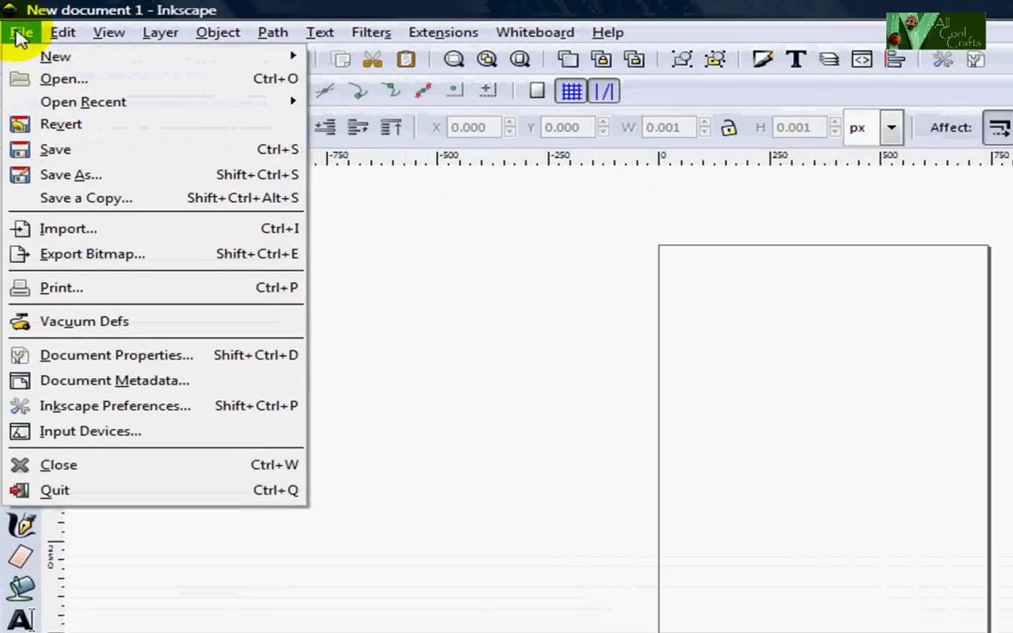
{"action": "left_click", "coordinate": [53, 78]}
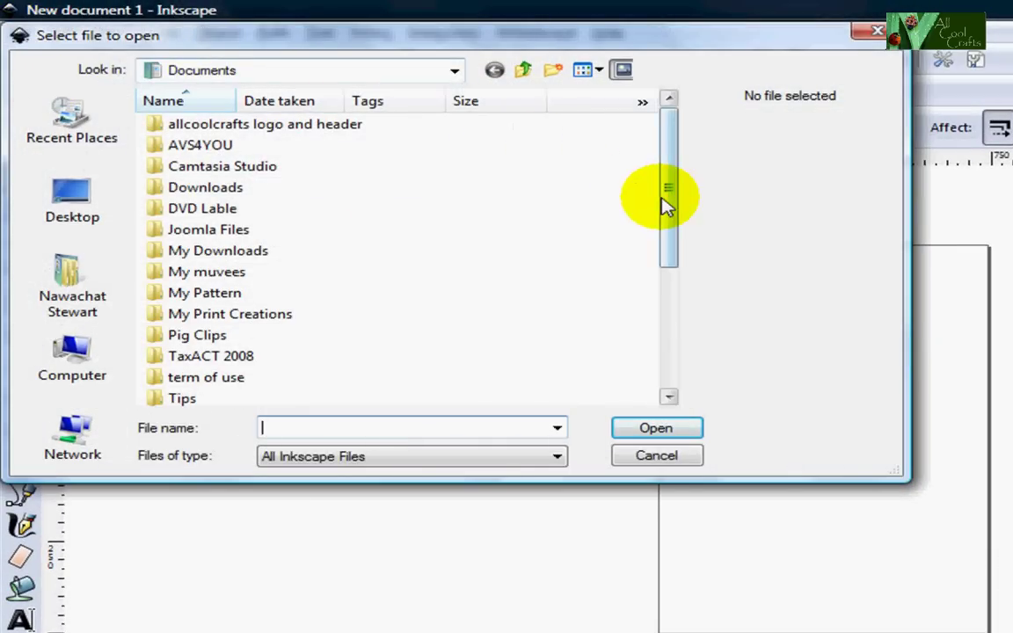
{"action": "left_click_drag", "start_coordinate": [666, 200], "coordinate": [671, 328]}
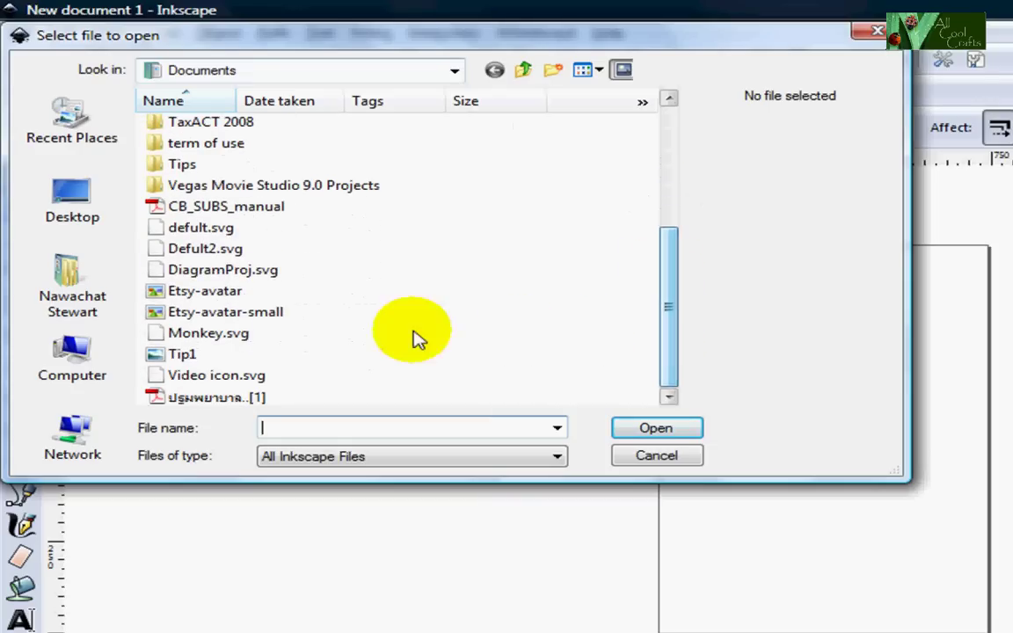
{"action": "left_click", "coordinate": [194, 226]}
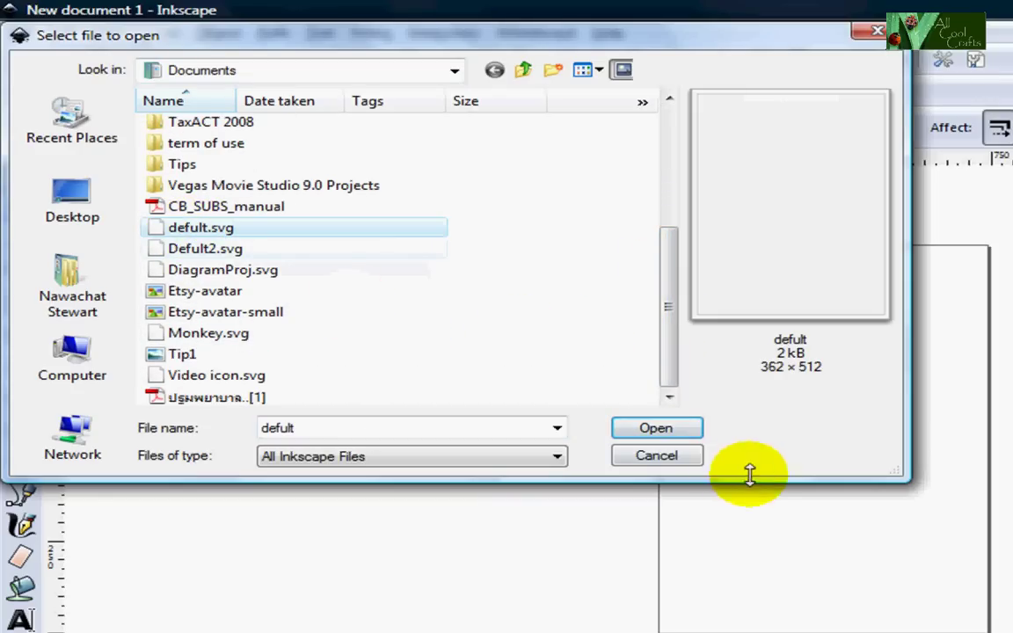
{"action": "left_click", "coordinate": [644, 431]}
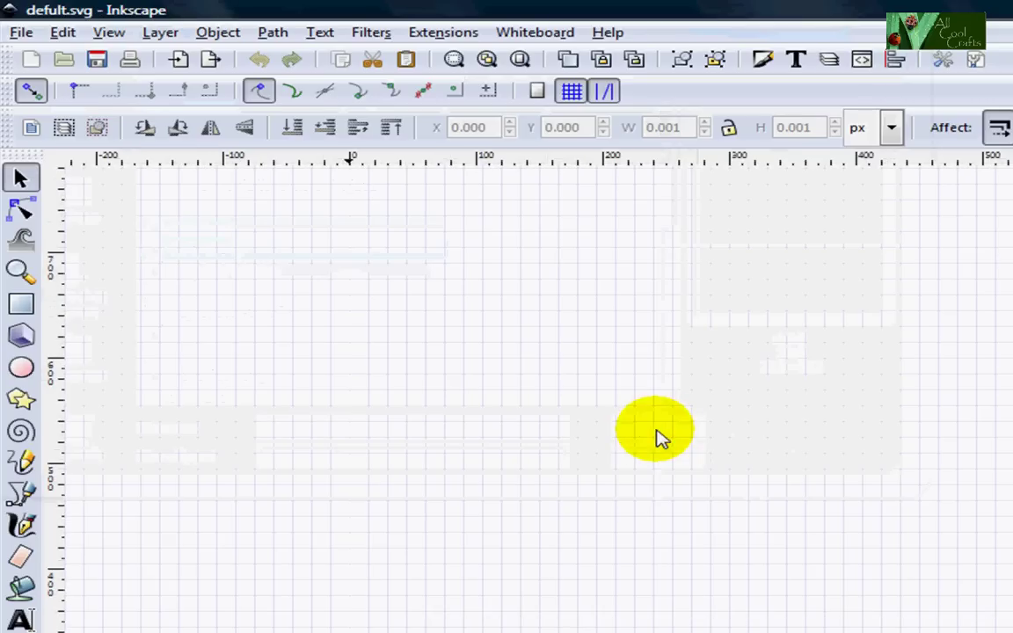